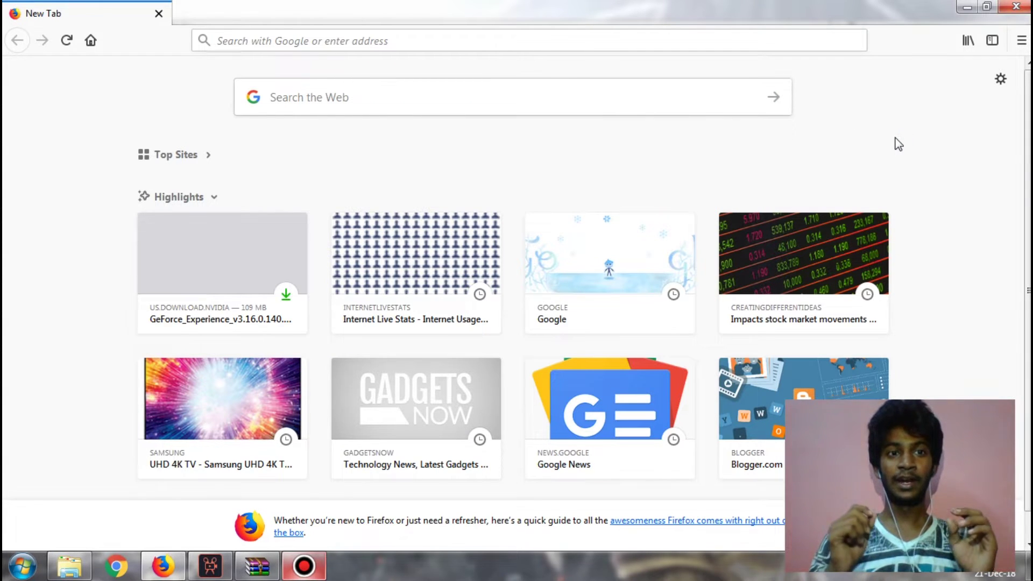
Go to google.com, search 'internet live status', and open the top Internet Live Stats result
click(656, 43)
text(www.google.com/)
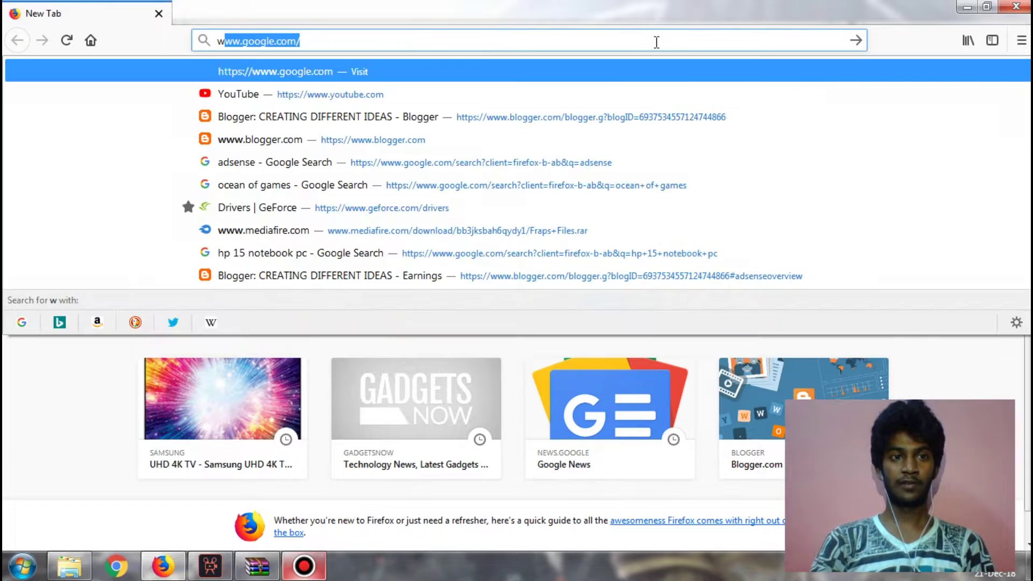
key(Return)
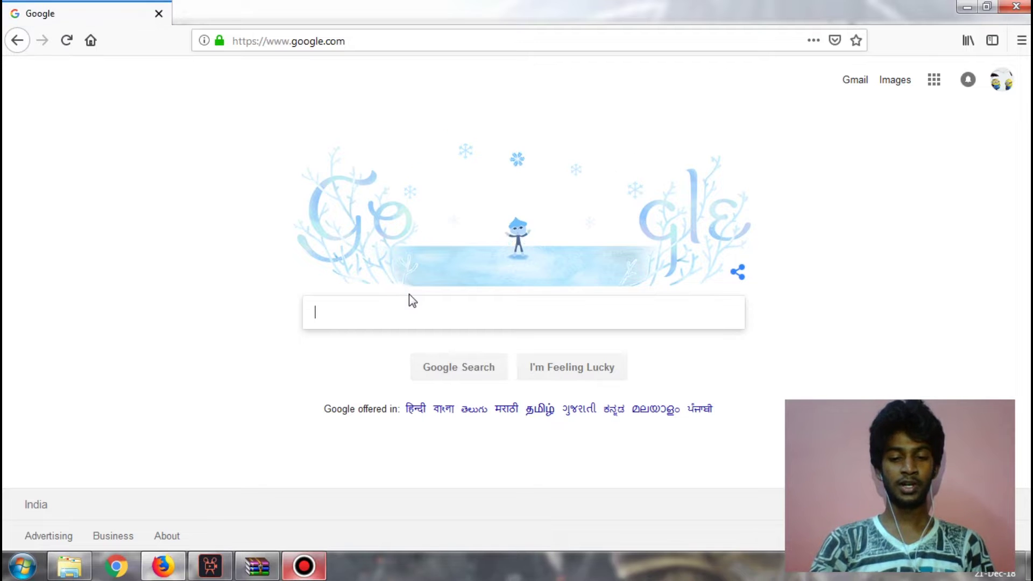
text(inte)
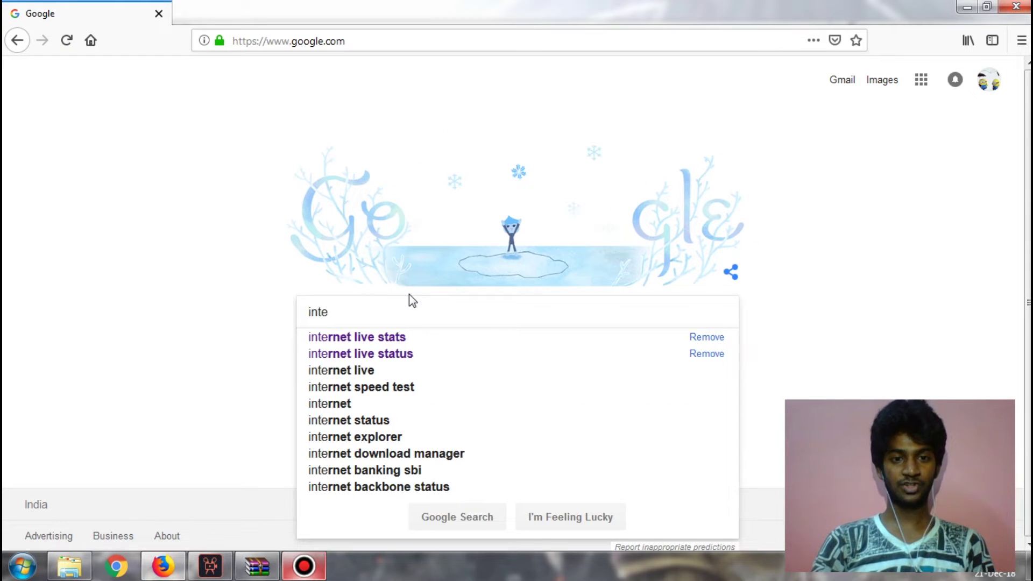
text(r)
key(Down)
key(Down)
key(Return)
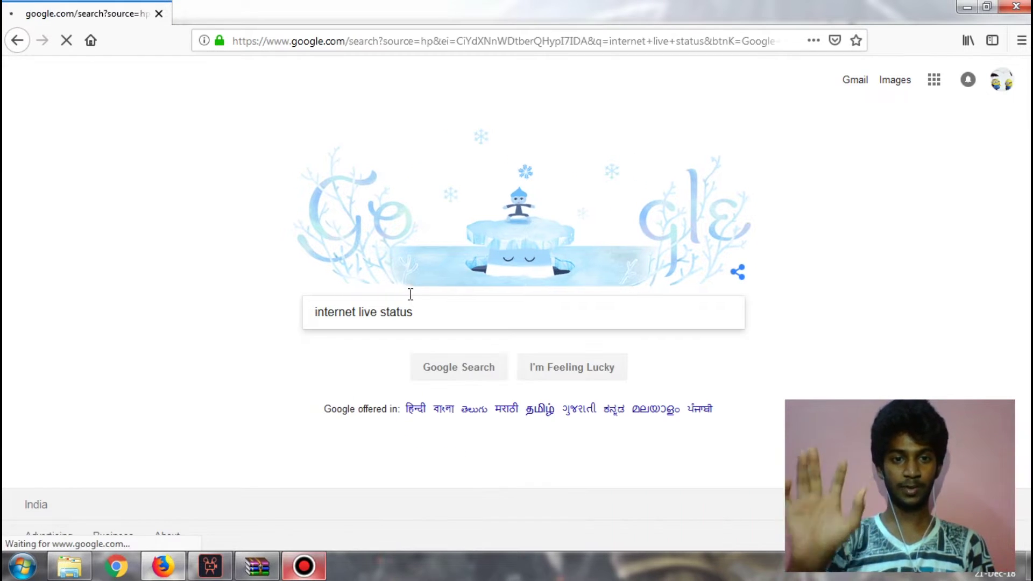
click(349, 198)
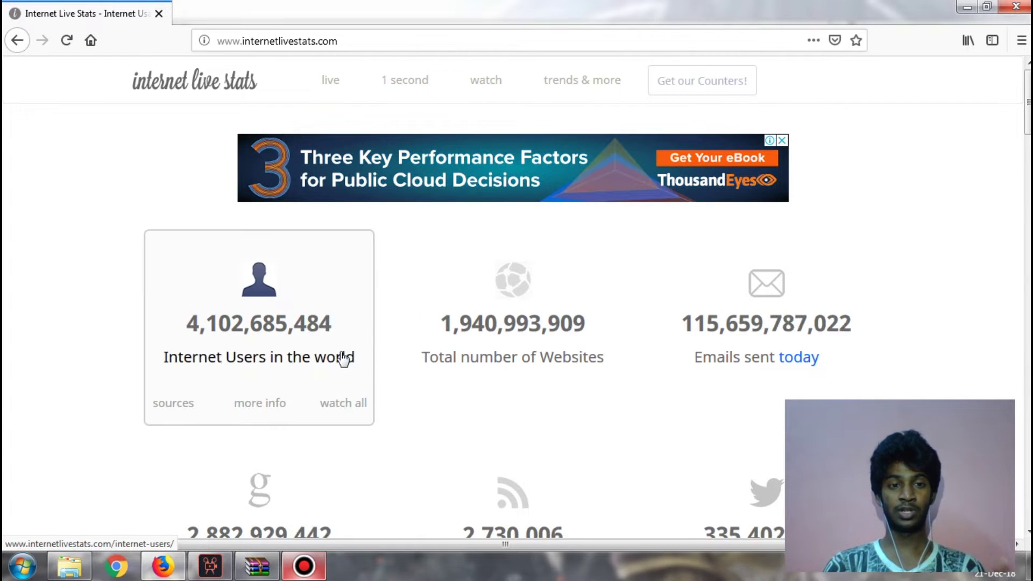
mouse_move(513, 327)
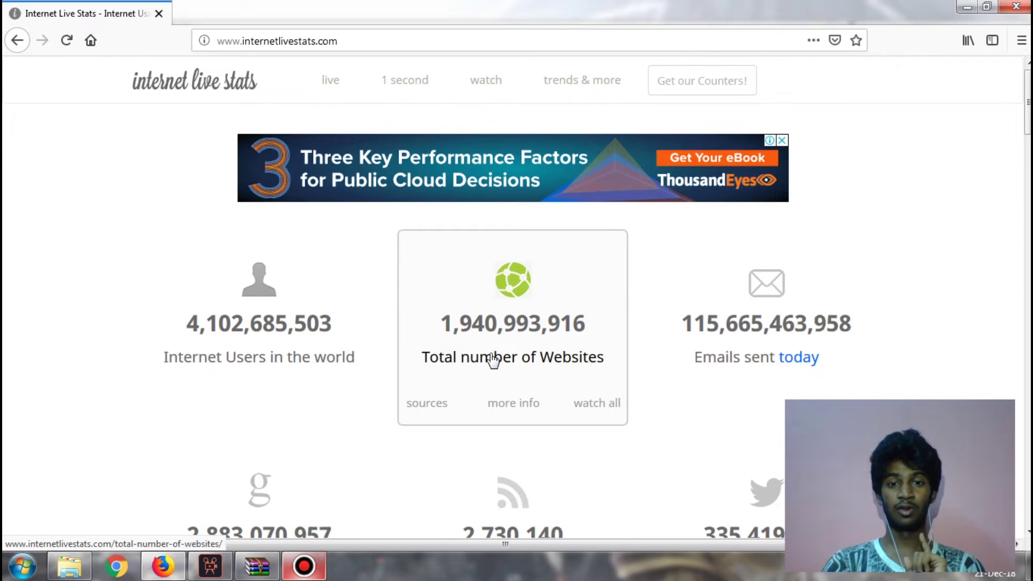
scroll(1024, 176, down, 2)
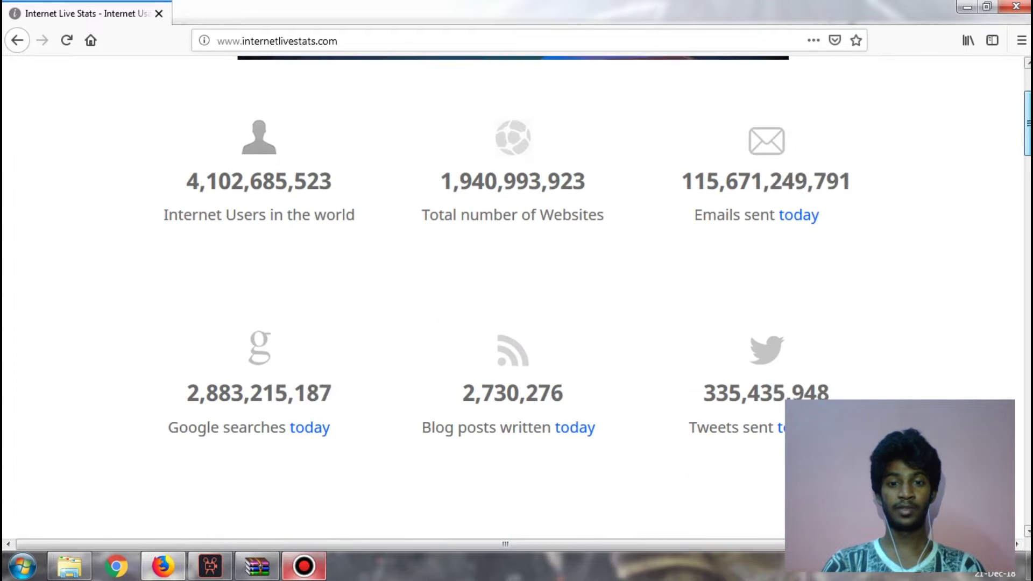
scroll(1023, 176, down, 2)
scroll(1024, 176, down, 2)
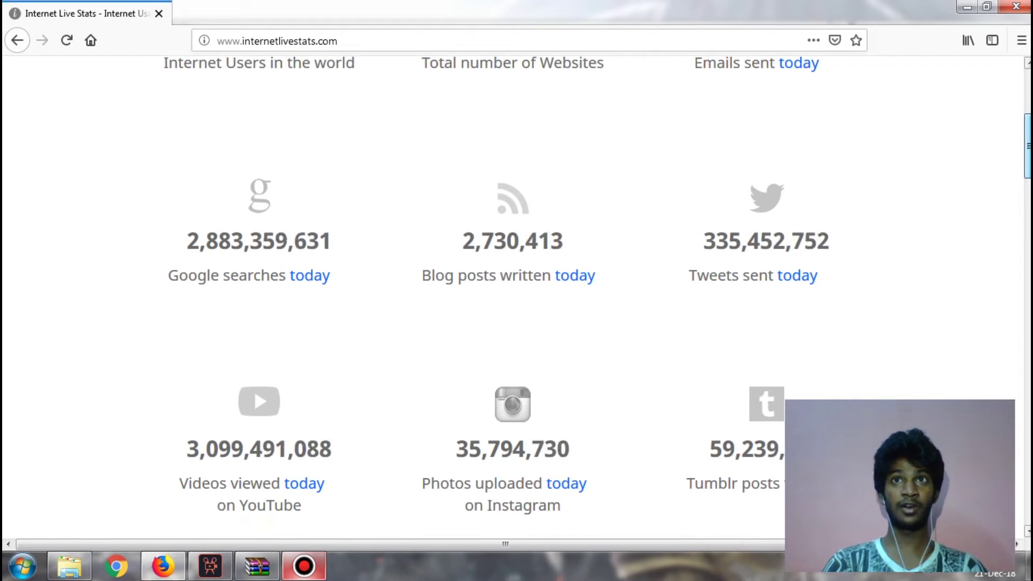
scroll(1024, 177, down, 2)
scroll(1024, 176, down, 2)
scroll(1024, 176, down, 3)
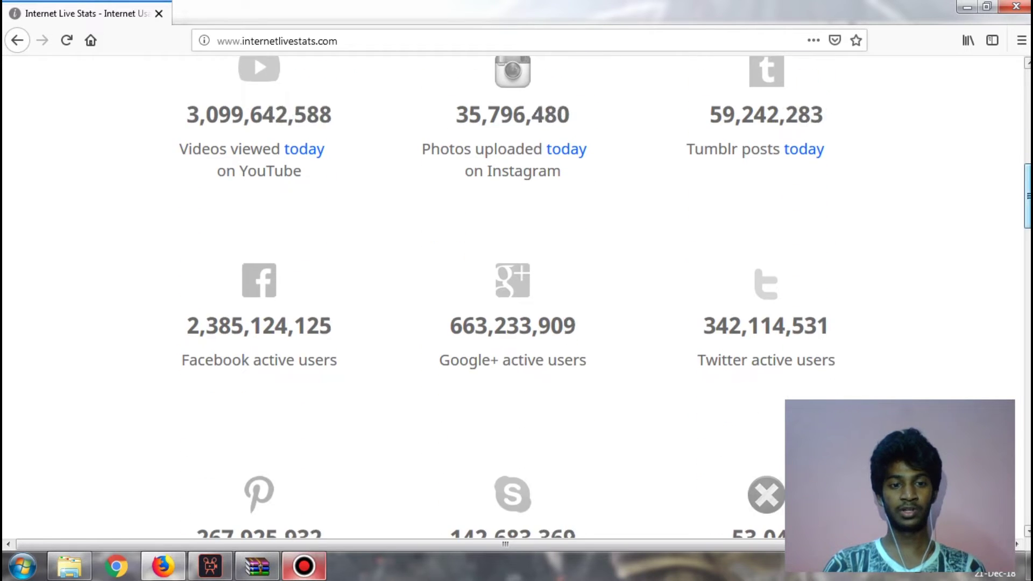
scroll(1024, 176, down, 3)
scroll(1024, 176, down, 2)
scroll(1023, 176, down, 1)
scroll(1023, 176, up, 1)
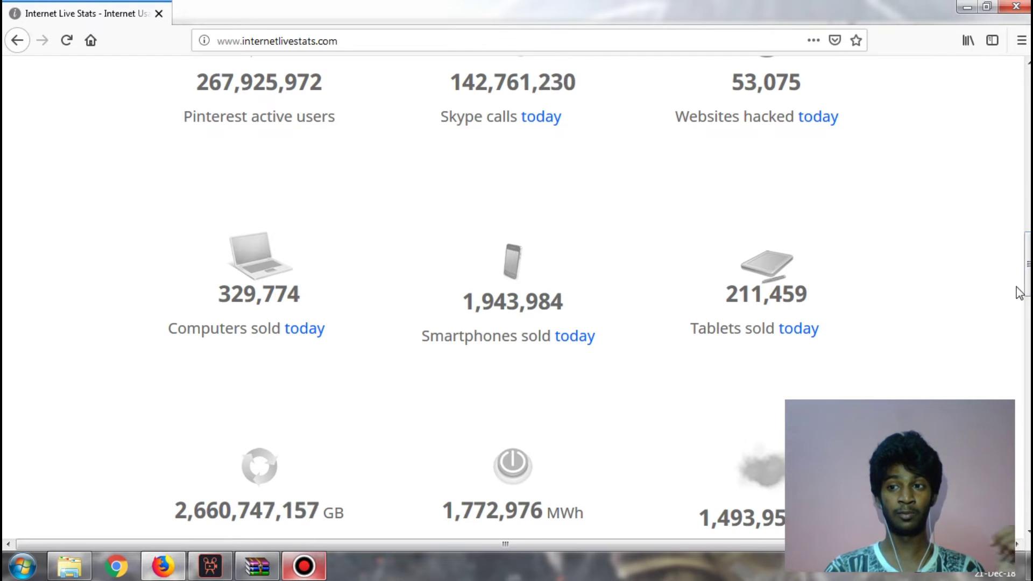
drag(1027, 266, 1027, 234)
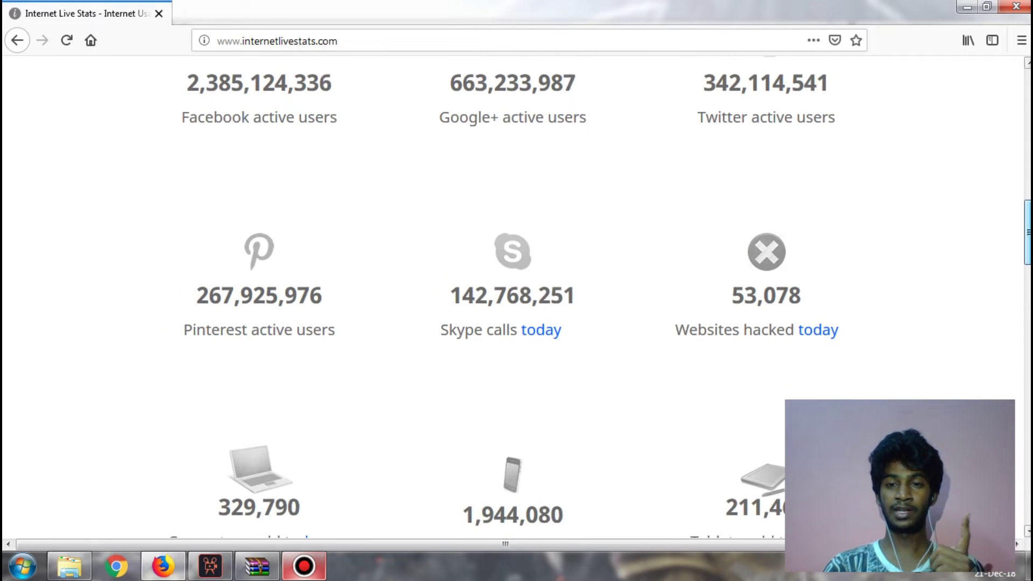
scroll(516, 290, down, 1)
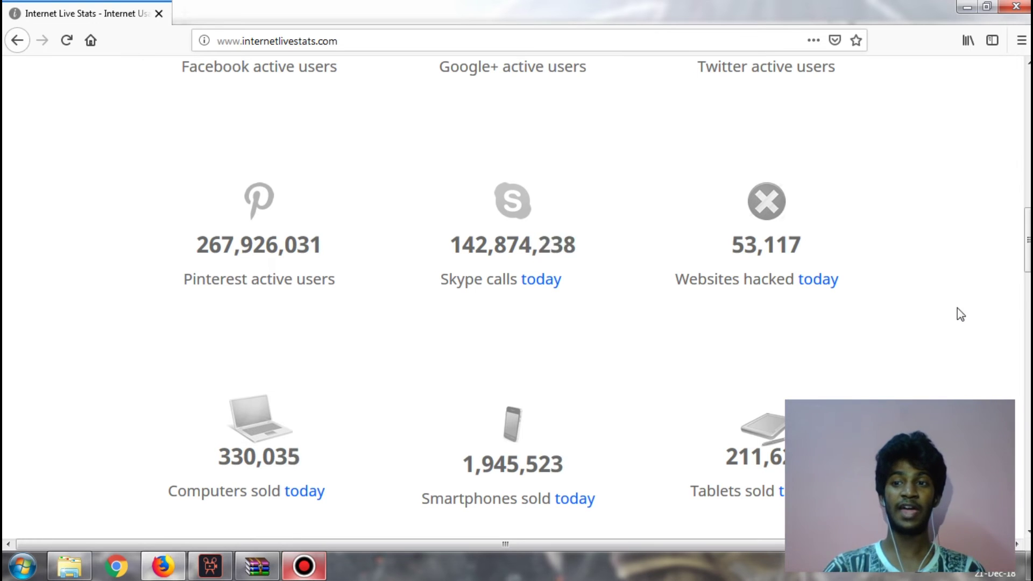
scroll(512, 323, down, 5)
scroll(513, 324, down, 2)
scroll(513, 323, up, 1)
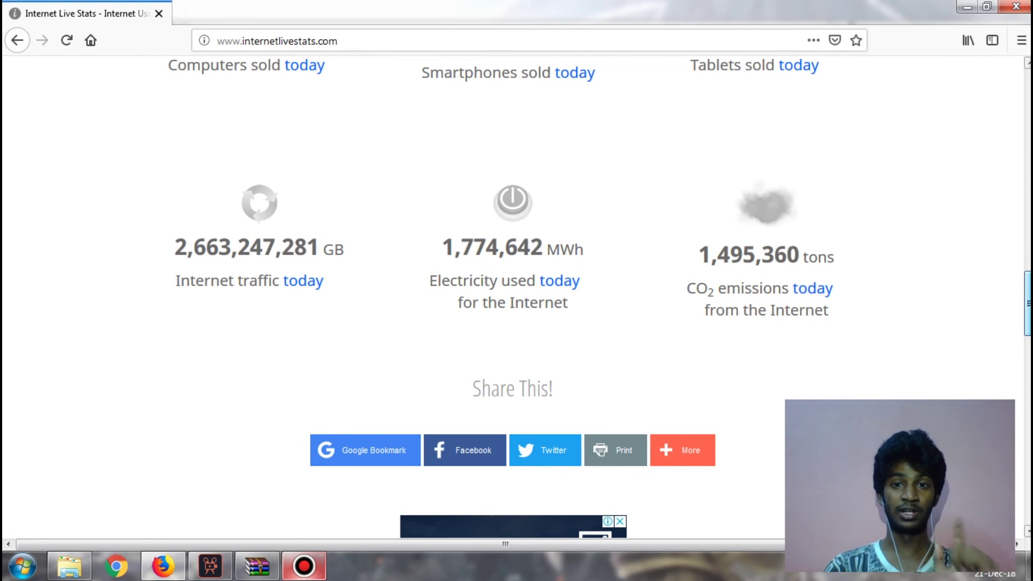
scroll(512, 323, up, 8)
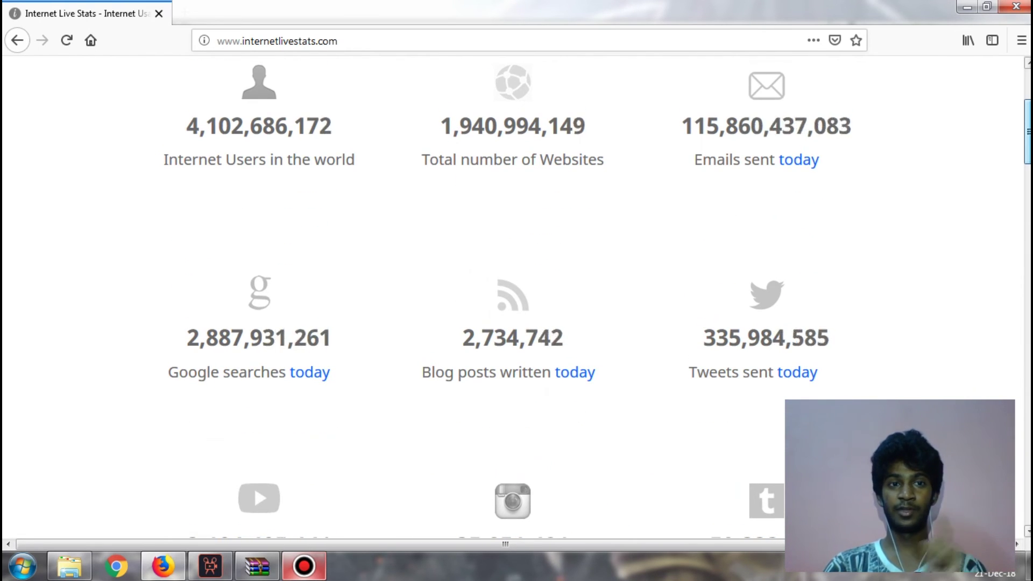